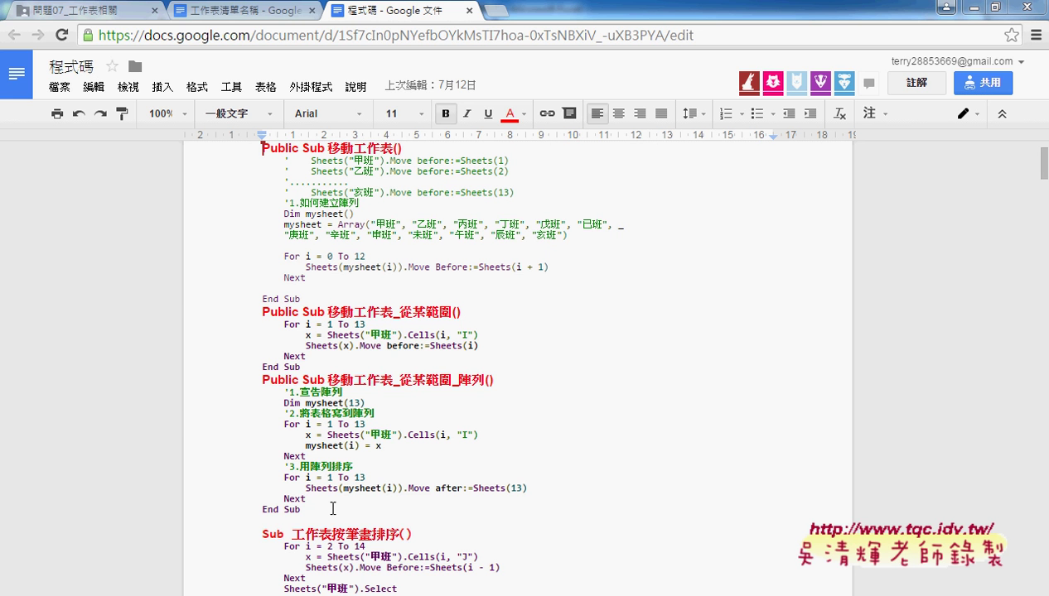
# - Switch from the Google Docs code notes to the Excel workbook 問題07
pyautogui.click(301, 592)
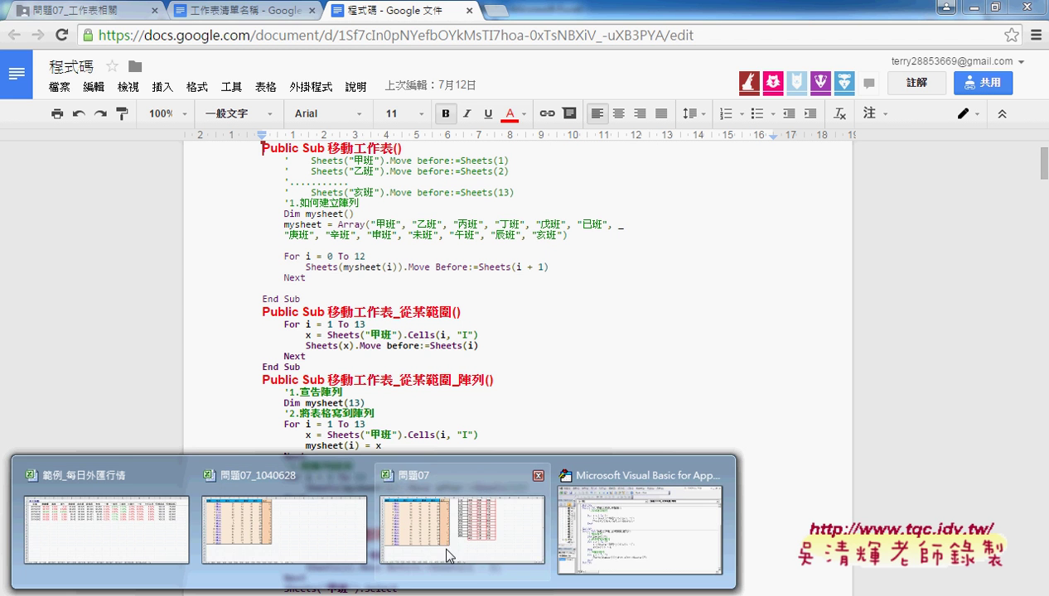
pyautogui.click(440, 535)
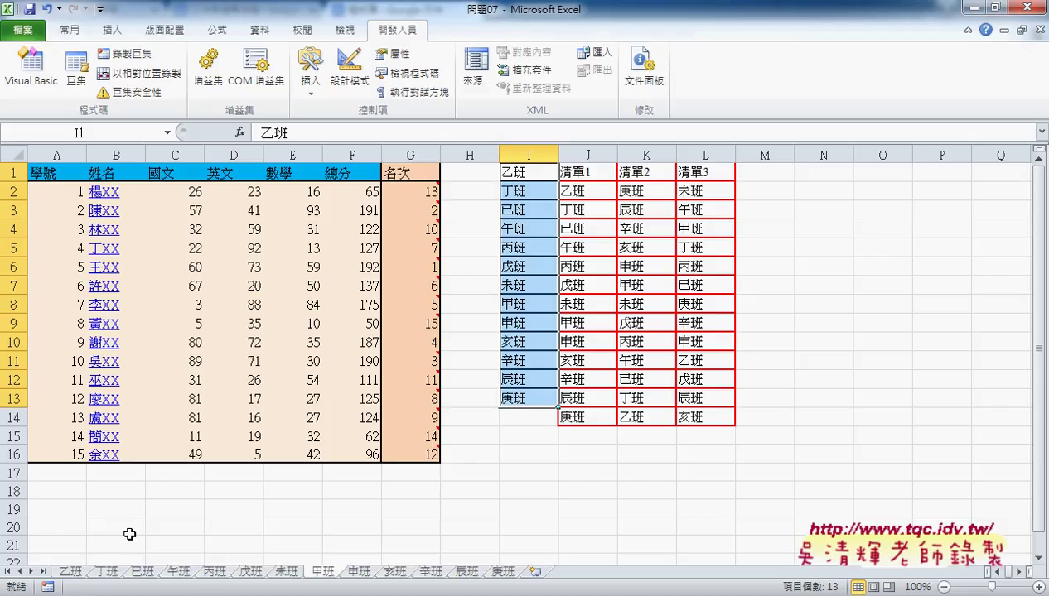
# - Select the class names in I1:I13, then switch to the VBA editor showing Module1
pyautogui.click(525, 172)
pyautogui.click(528, 154)
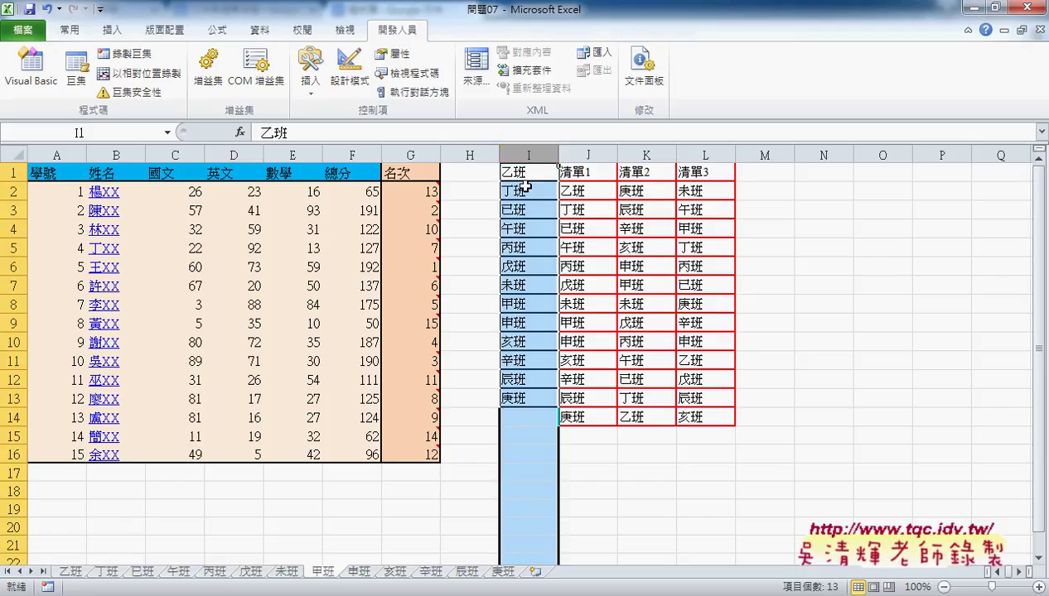
pyautogui.click(522, 172)
pyautogui.click(516, 396)
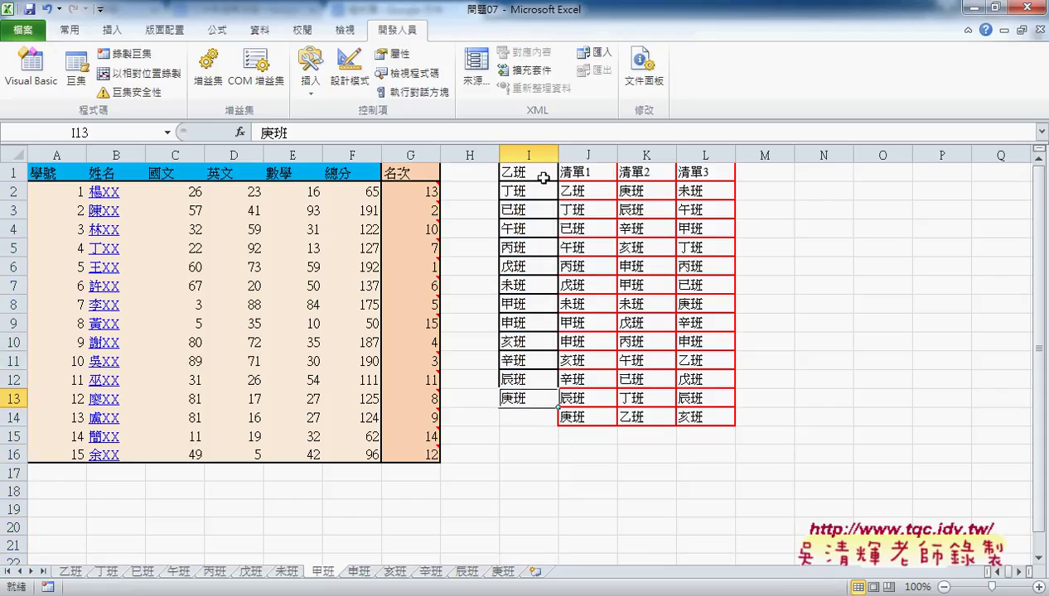
pyautogui.moveTo(535, 174); pyautogui.dragTo(528, 397)
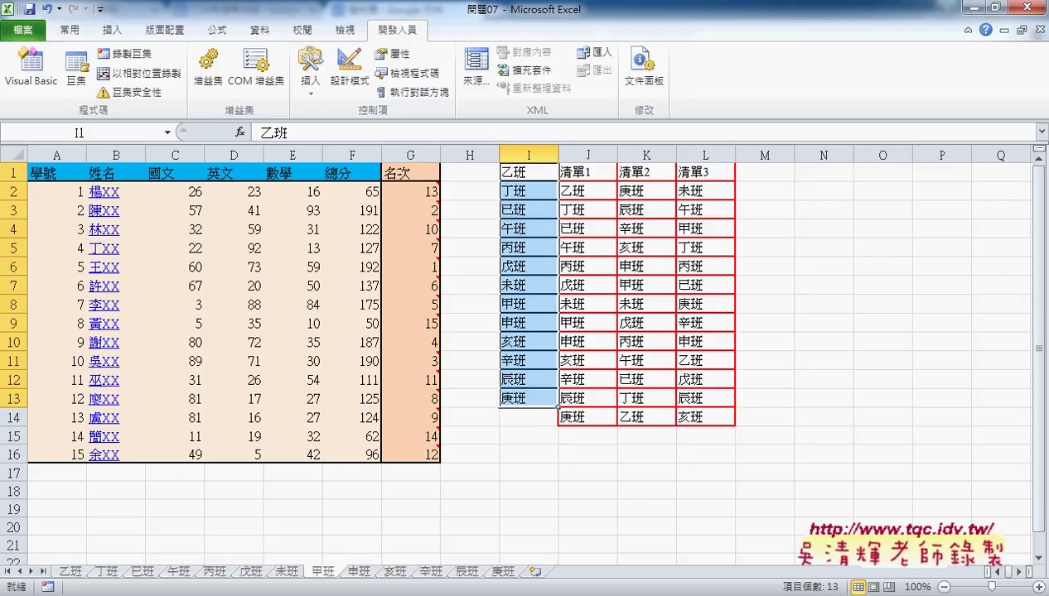
pyautogui.click(332, 592)
pyautogui.click(585, 548)
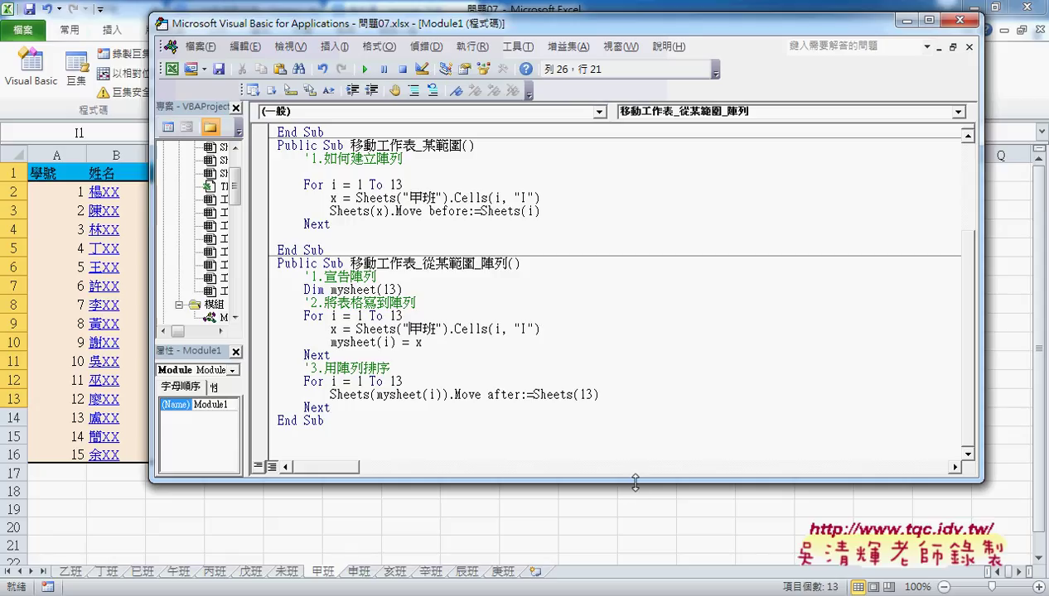
# - Enlarge the VBA code window downward to show more lines of the macro
pyautogui.moveTo(628, 481); pyautogui.dragTo(624, 590)
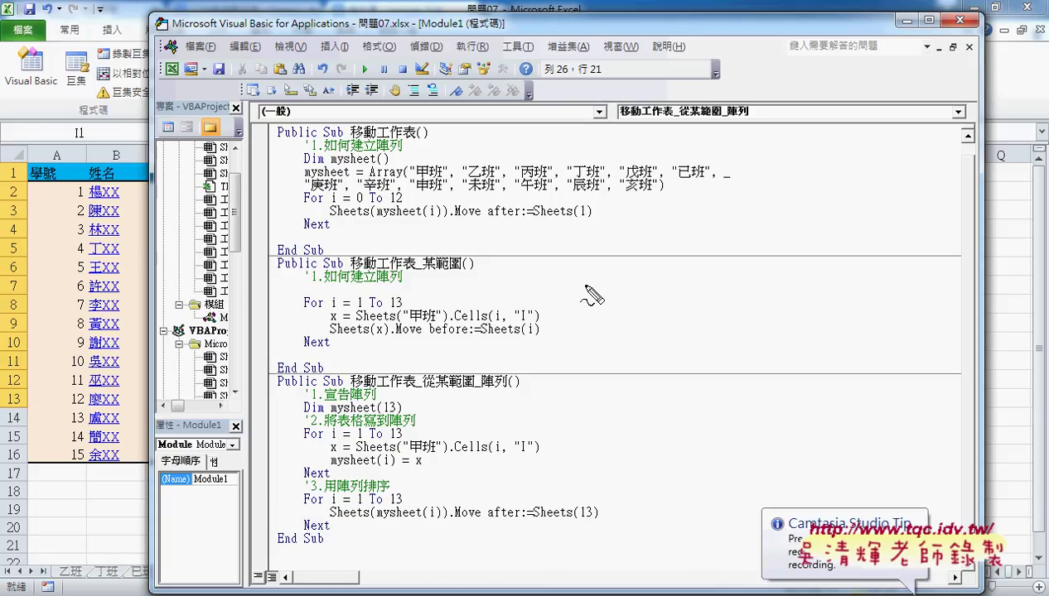
pyautogui.moveTo(371, 167); pyautogui.dragTo(393, 168)
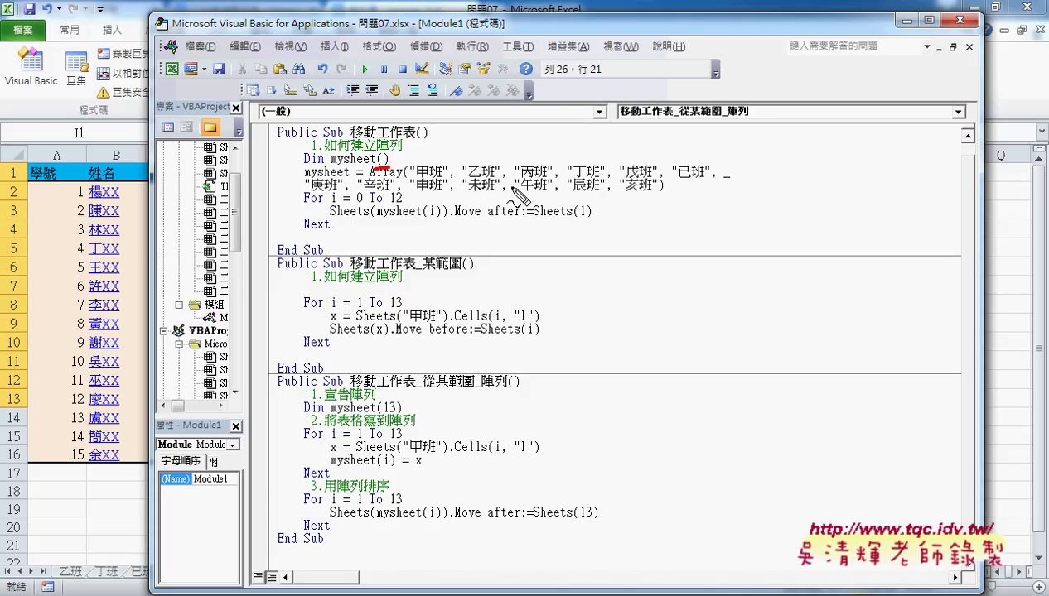
pyautogui.moveTo(374, 146); pyautogui.dragTo(390, 166)
# - Highlight the 13 in Dim mysheet(13) and 表格 in the comment, then move the editor beside the worksheet
pyautogui.moveTo(397, 406); pyautogui.dragTo(382, 406)
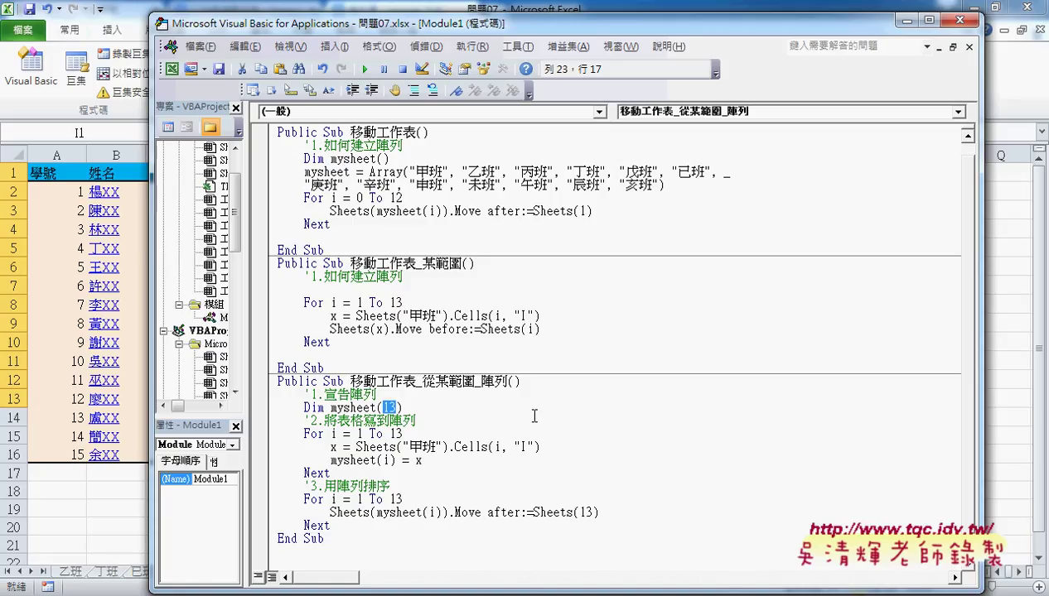
pyautogui.moveTo(336, 421); pyautogui.dragTo(363, 421)
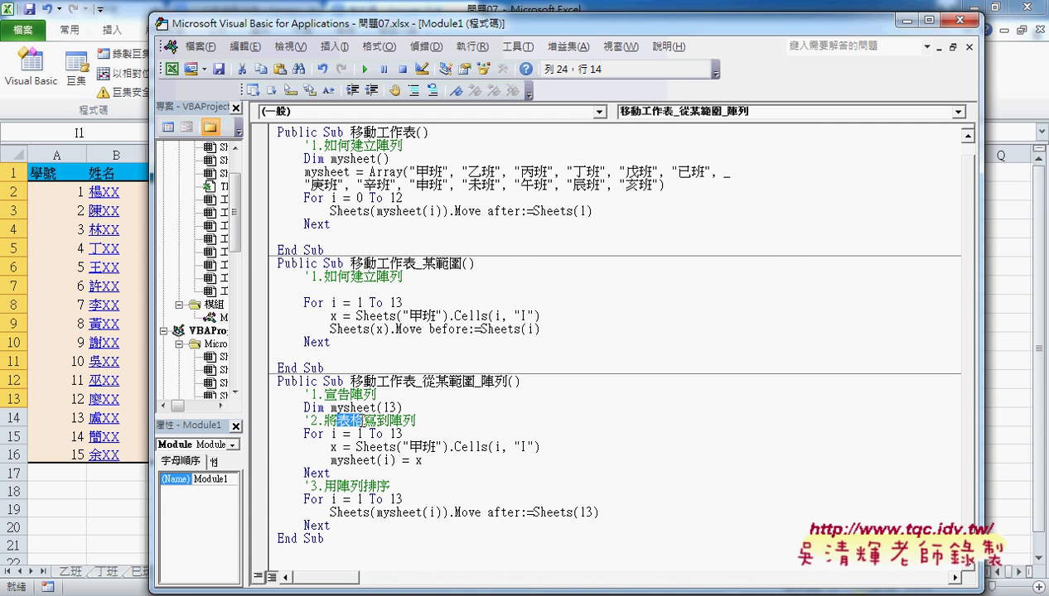
pyautogui.moveTo(415, 23); pyautogui.dragTo(849, 38)
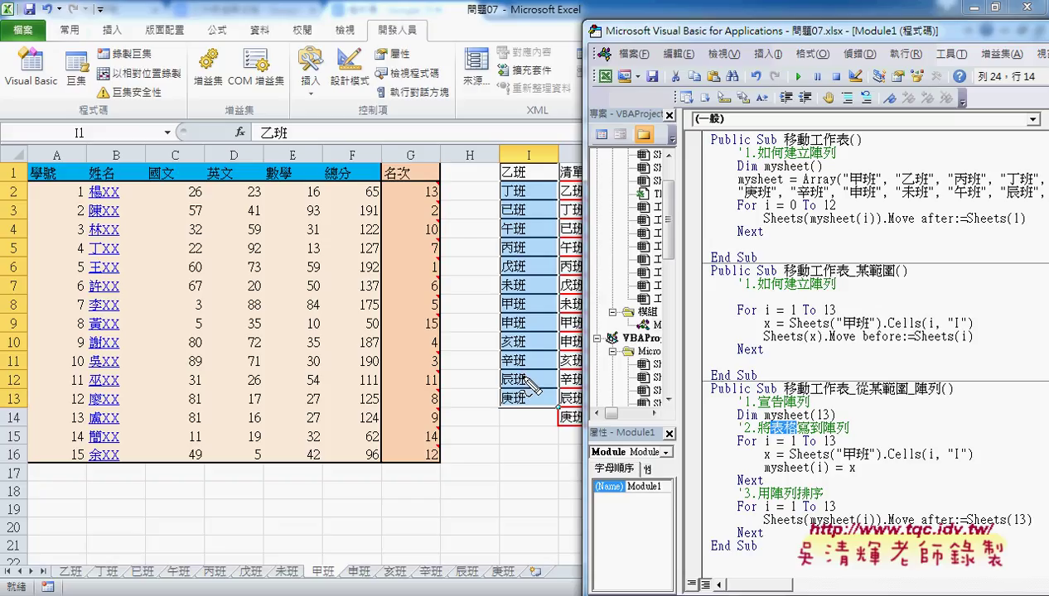
pyautogui.moveTo(522, 422)
pyautogui.mouseDown()
pyautogui.moveTo(547, 203)
pyautogui.moveTo(559, 348)
pyautogui.moveTo(511, 429)
pyautogui.mouseUp()
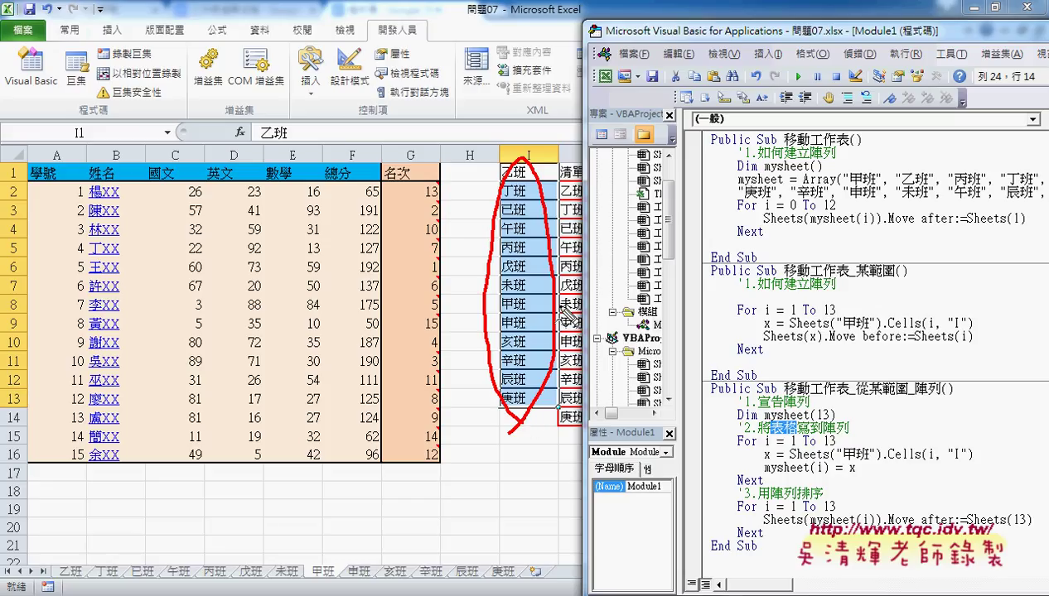
pyautogui.moveTo(563, 304)
pyautogui.mouseDown()
pyautogui.moveTo(749, 383)
pyautogui.moveTo(788, 409)
pyautogui.moveTo(791, 425)
pyautogui.moveTo(850, 422)
pyautogui.mouseUp()
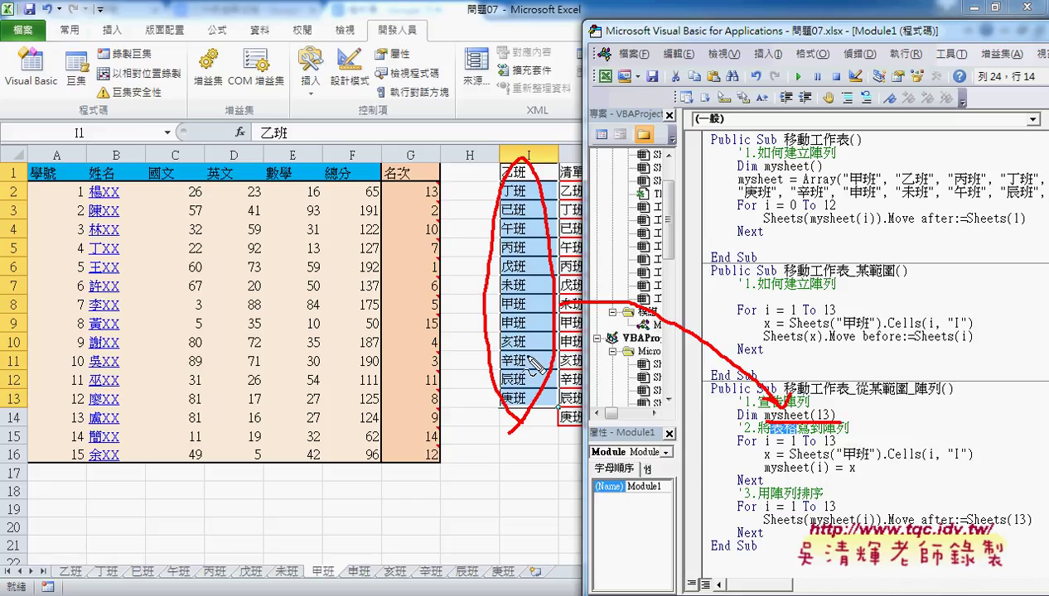
pyautogui.moveTo(766, 448); pyautogui.dragTo(835, 446)
pyautogui.press('Escape')
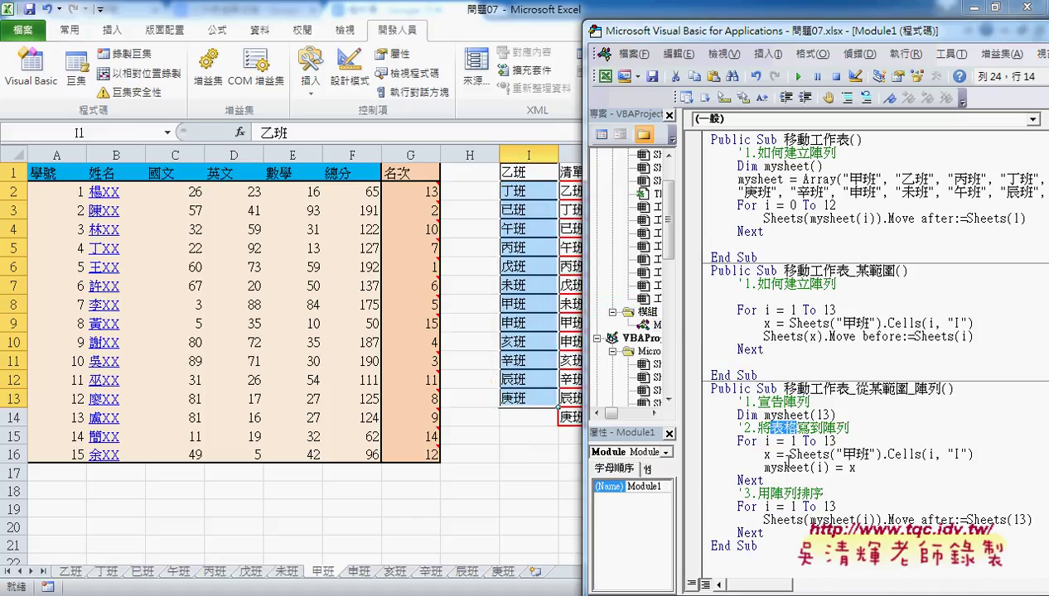
pyautogui.moveTo(788, 455); pyautogui.dragTo(975, 454)
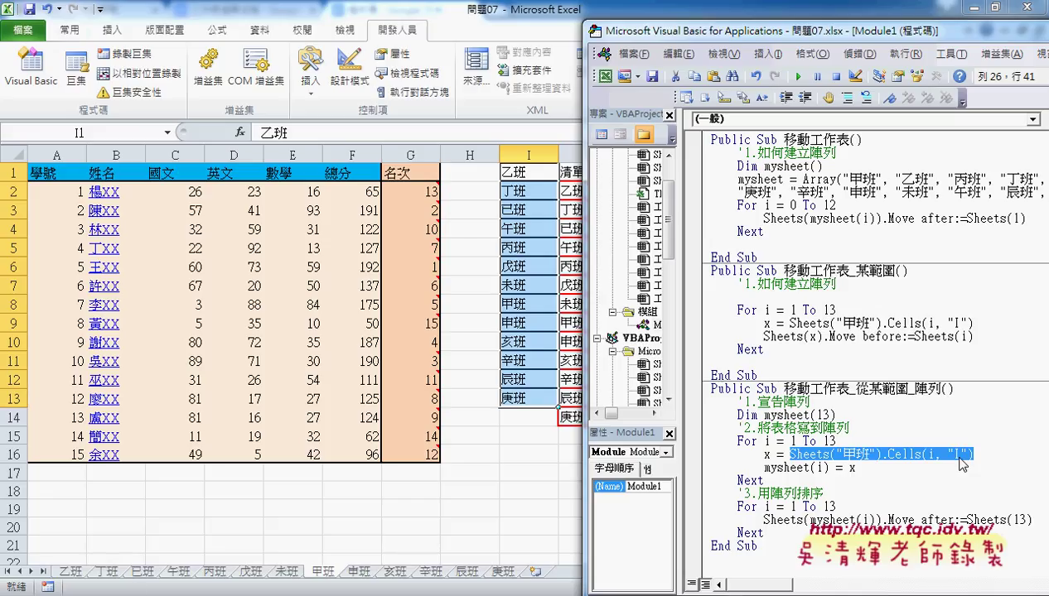
pyautogui.doubleClick(769, 454)
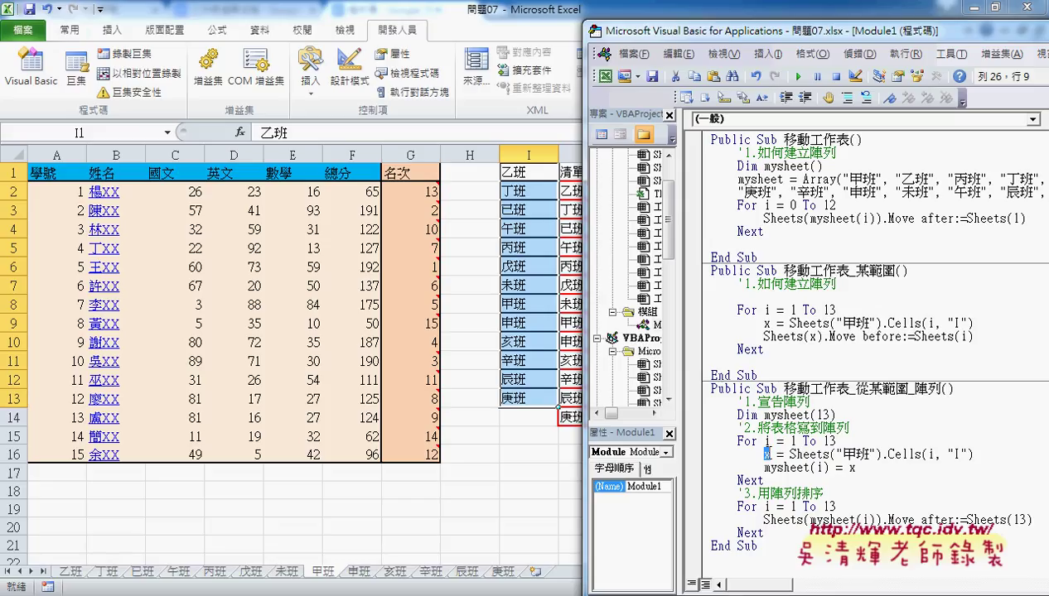
pyautogui.click(858, 467)
pyautogui.moveTo(859, 467); pyautogui.dragTo(845, 469)
pyautogui.click(822, 467)
pyautogui.doubleClick(820, 467)
pyautogui.moveTo(763, 468); pyautogui.dragTo(853, 469)
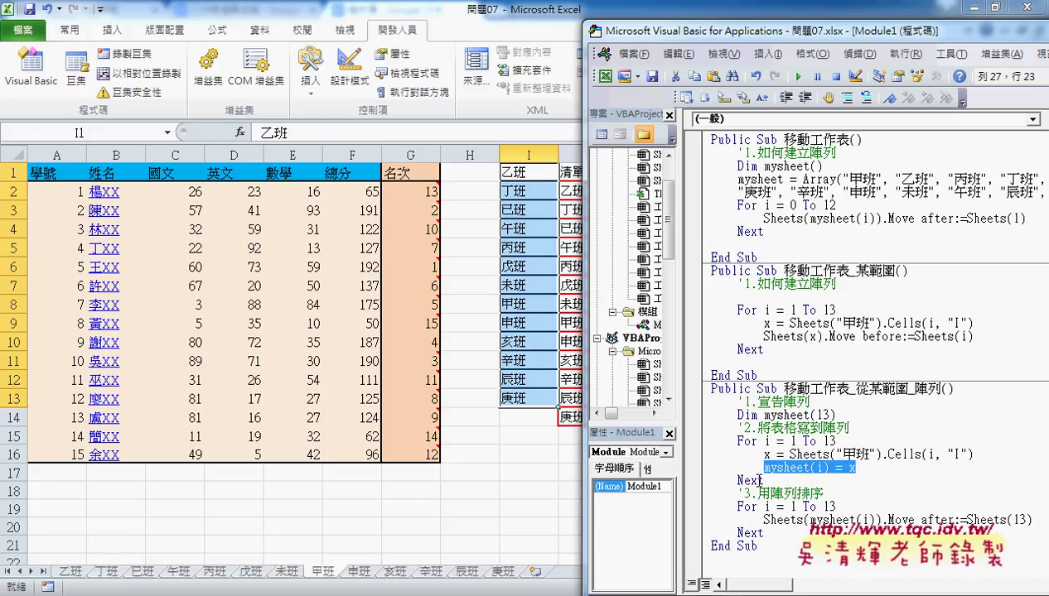
pyautogui.moveTo(763, 480); pyautogui.dragTo(710, 442)
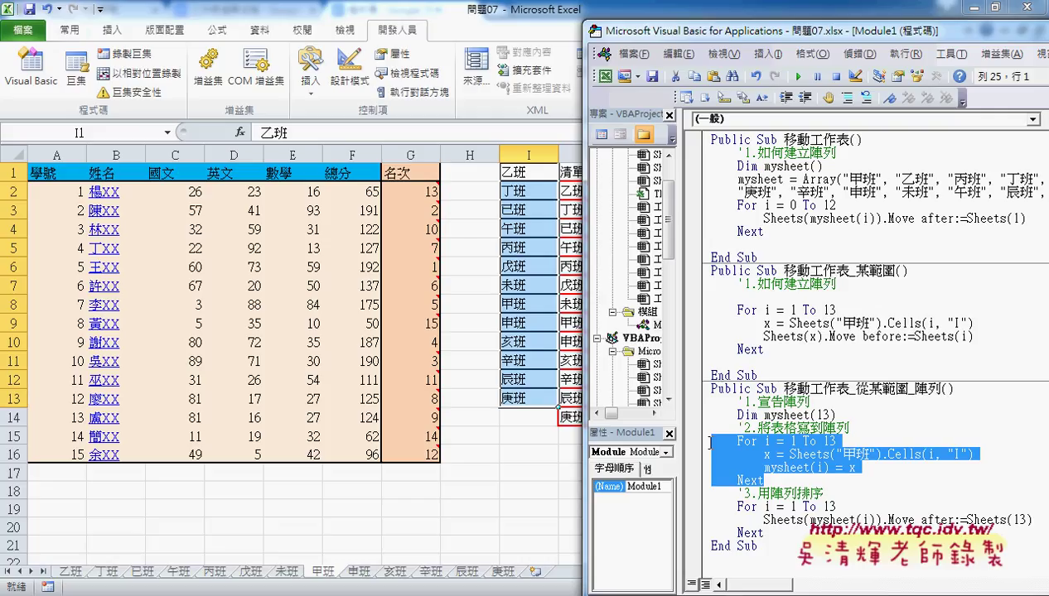
pyautogui.moveTo(498, 432)
pyautogui.mouseDown()
pyautogui.moveTo(529, 159)
pyautogui.moveTo(501, 432)
pyautogui.mouseUp()
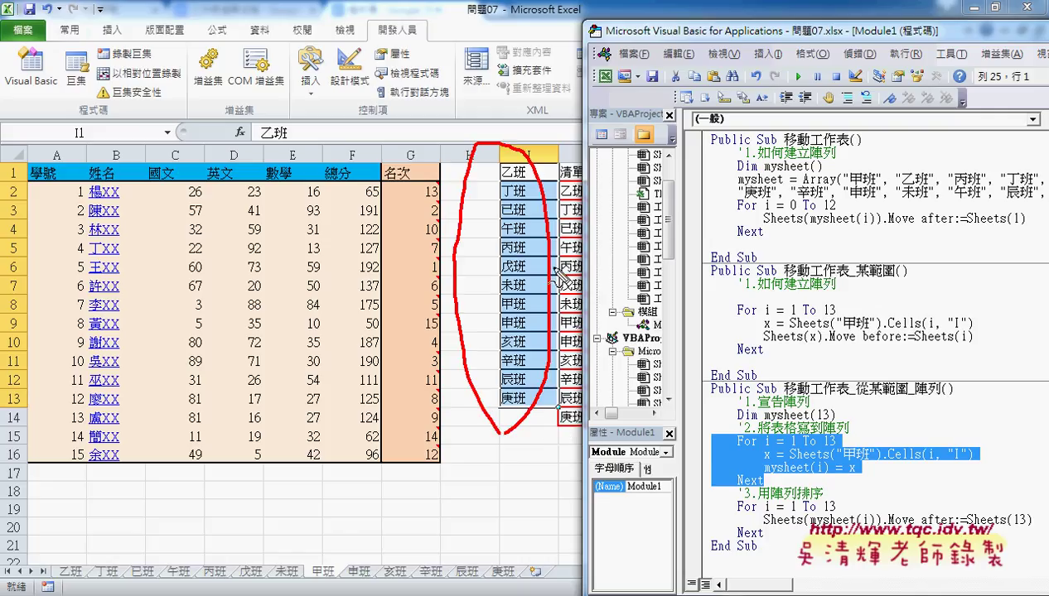
pyautogui.moveTo(552, 268)
pyautogui.mouseDown()
pyautogui.moveTo(621, 241)
pyautogui.moveTo(642, 243)
pyautogui.moveTo(664, 295)
pyautogui.moveTo(704, 282)
pyautogui.mouseUp()
pyautogui.moveTo(654, 219)
pyautogui.mouseDown()
pyautogui.moveTo(692, 217)
pyautogui.moveTo(688, 274)
pyautogui.mouseUp()
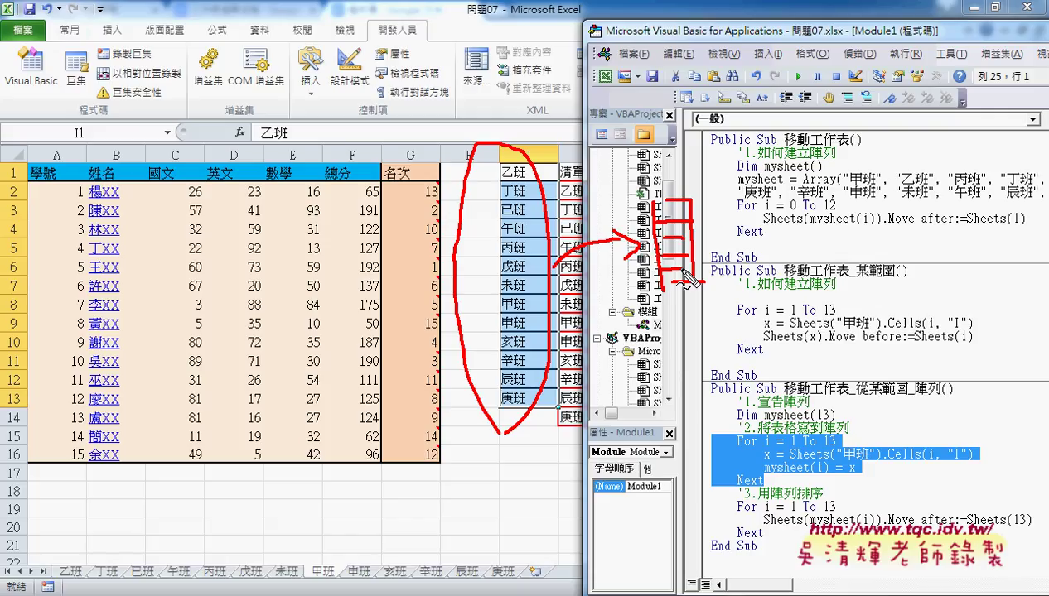
pyautogui.press('Escape')
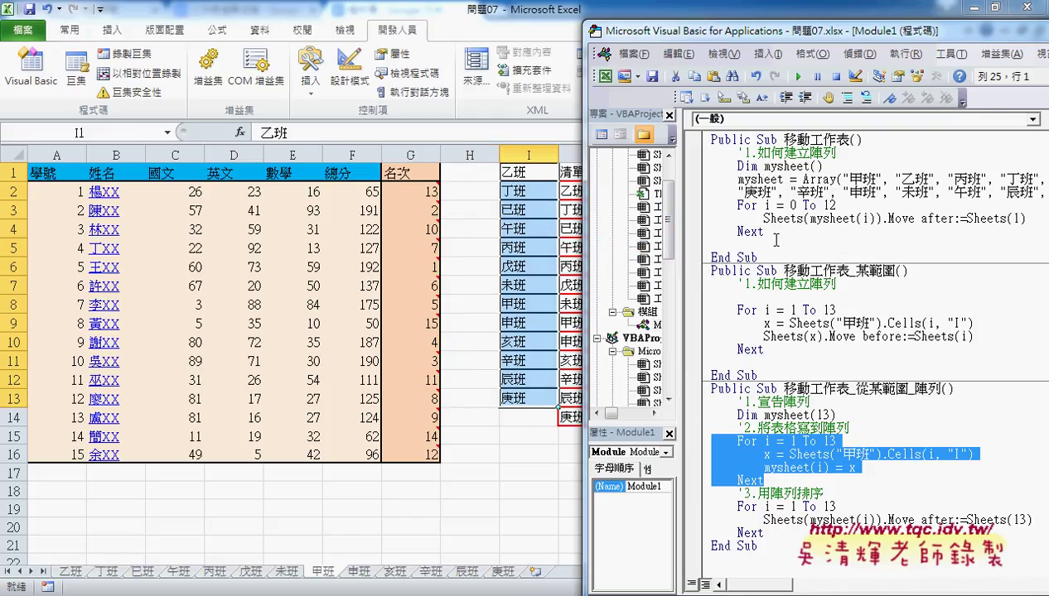
pyautogui.moveTo(766, 234); pyautogui.dragTo(710, 203)
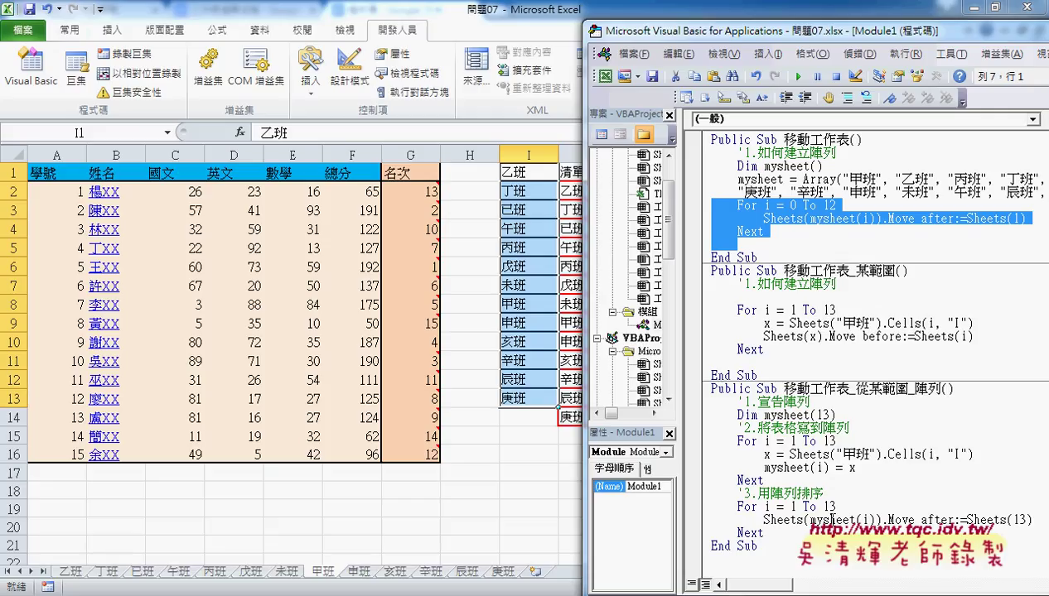
# - Highlight mysheet(i), After and the 13 in Sheets(13) in the sorting loop's Move call
pyautogui.moveTo(809, 520); pyautogui.dragTo(871, 520)
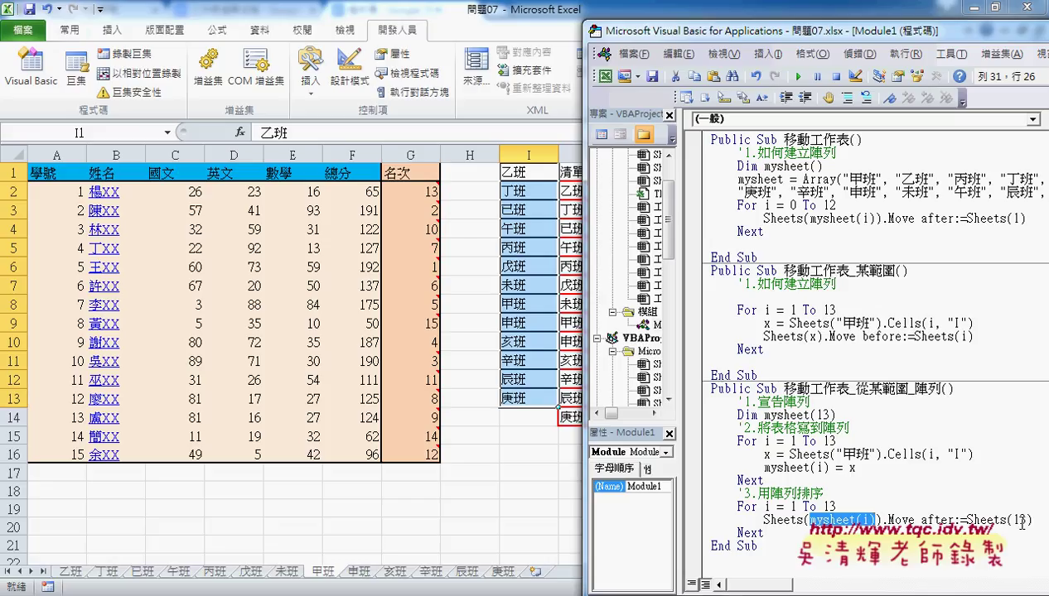
pyautogui.moveTo(920, 520); pyautogui.dragTo(954, 519)
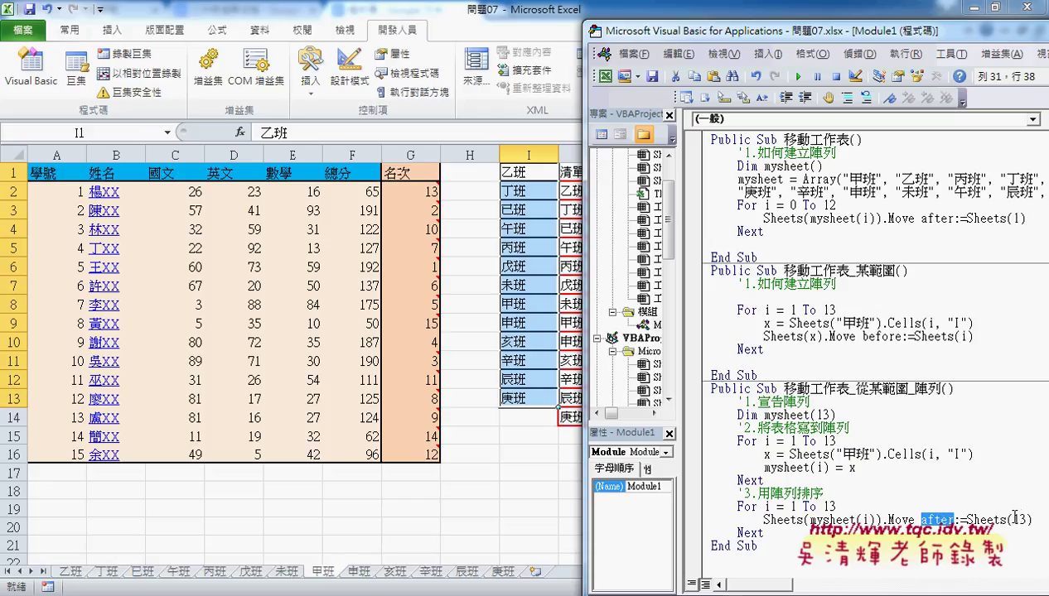
pyautogui.moveTo(1012, 520); pyautogui.dragTo(1025, 517)
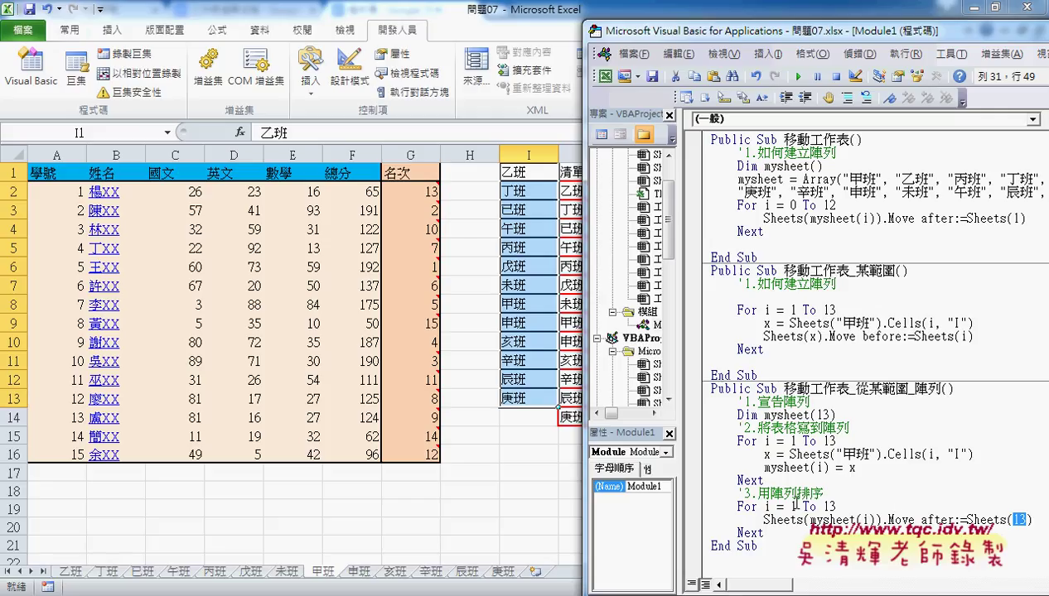
# - Set a breakpoint on the For i = 1 To 13 line of the sorting loop
pyautogui.moveTo(797, 506); pyautogui.dragTo(825, 506)
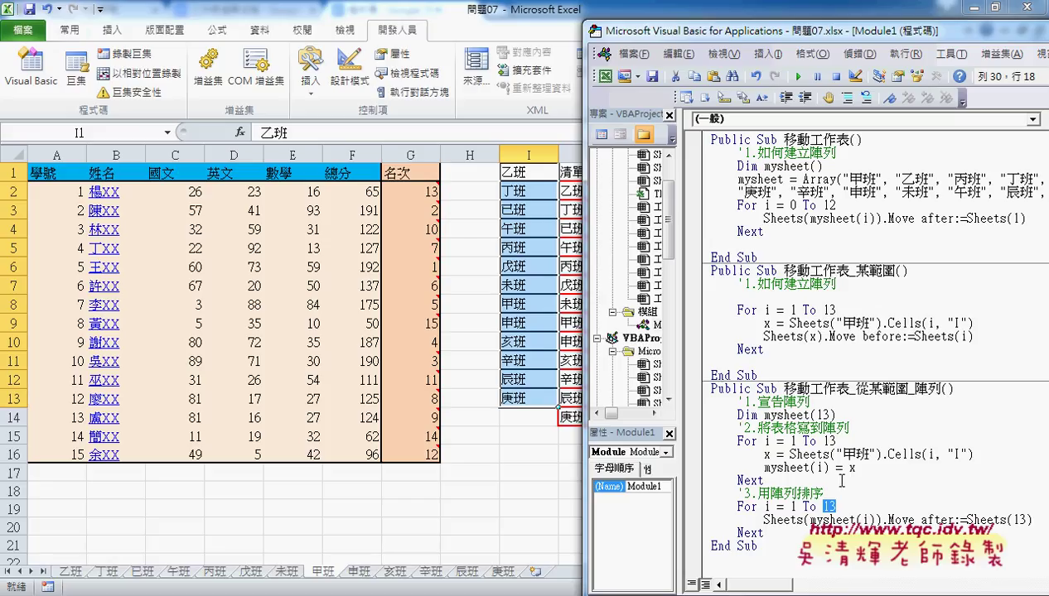
pyautogui.moveTo(766, 30); pyautogui.dragTo(709, 11)
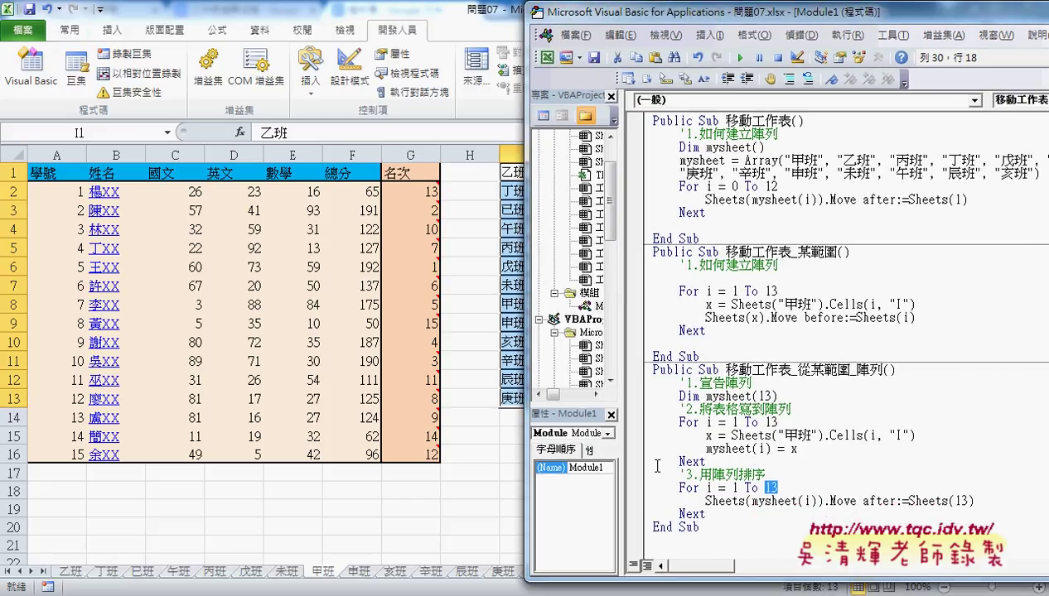
pyautogui.click(636, 488)
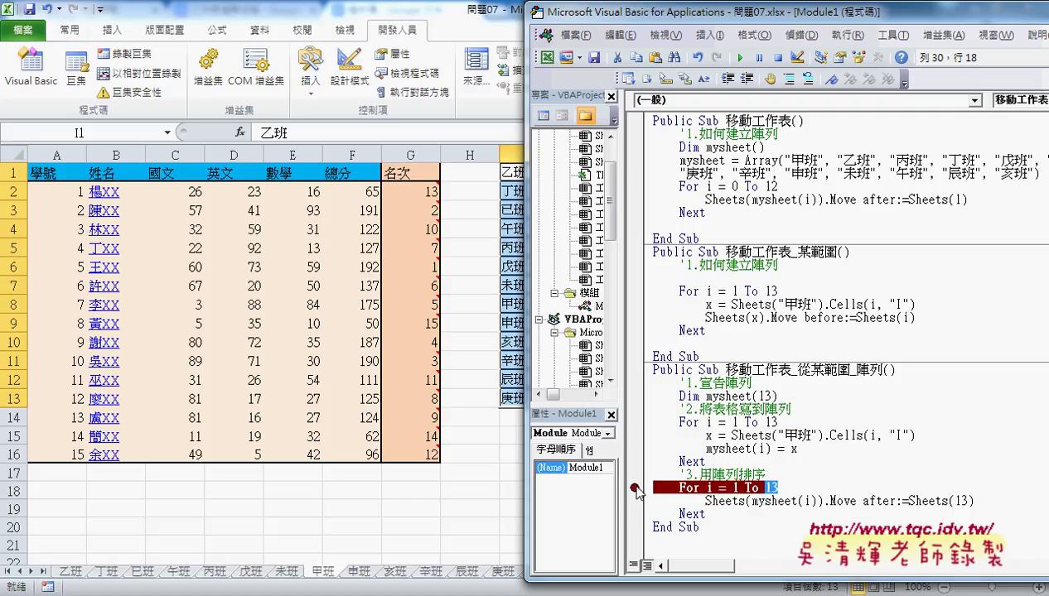